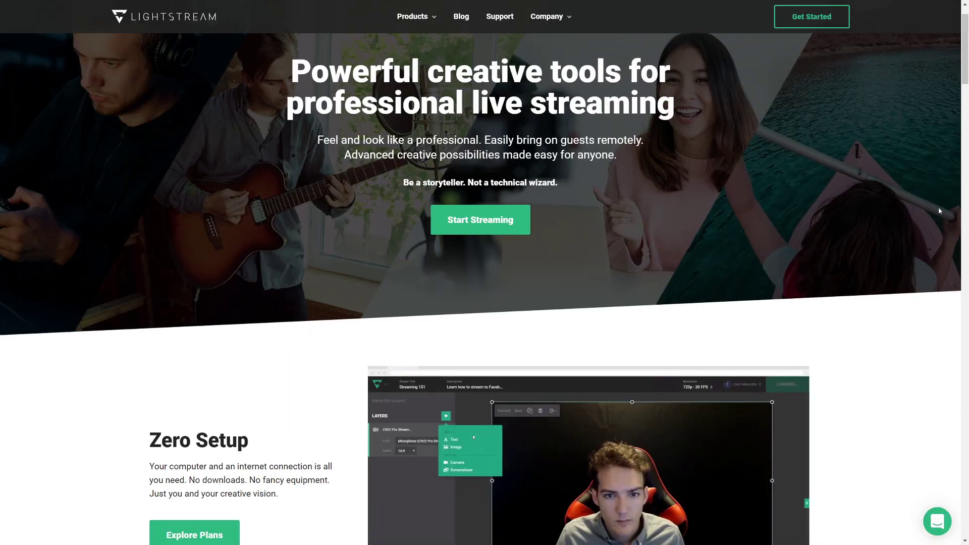
# Step: Set the Window Capture source's window to [Discord.exe]: Caster 1
pyautogui.scroll(-1, 939, 211)
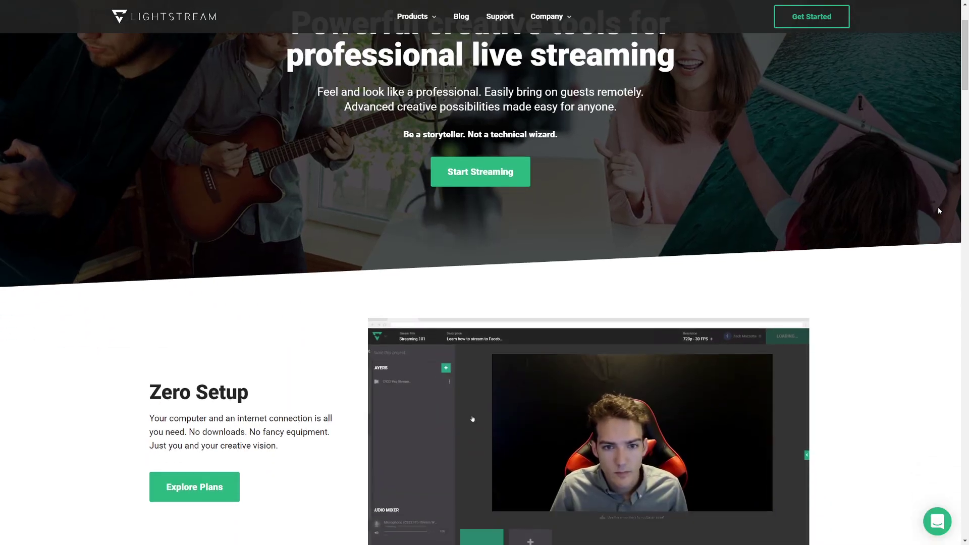
pyautogui.scroll(-2, 939, 211)
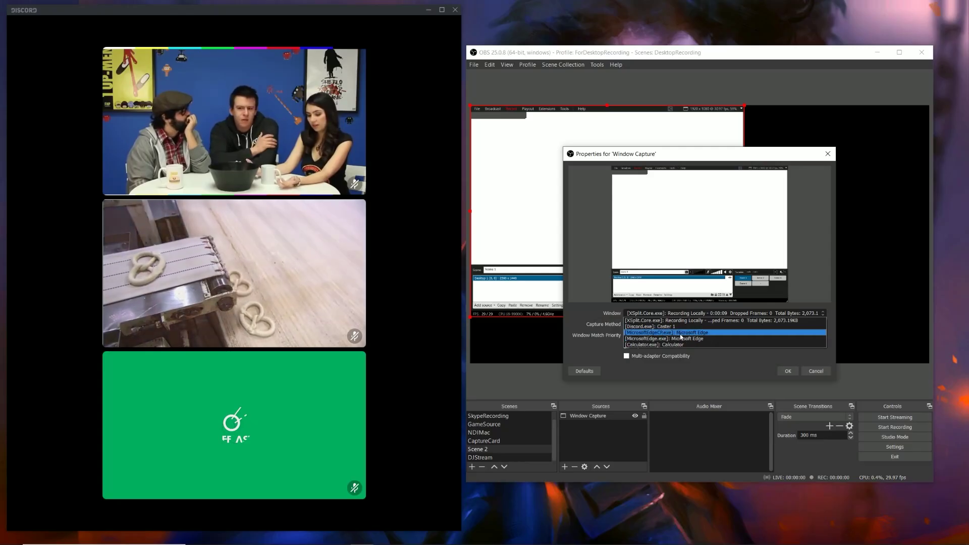
pyautogui.click(683, 328)
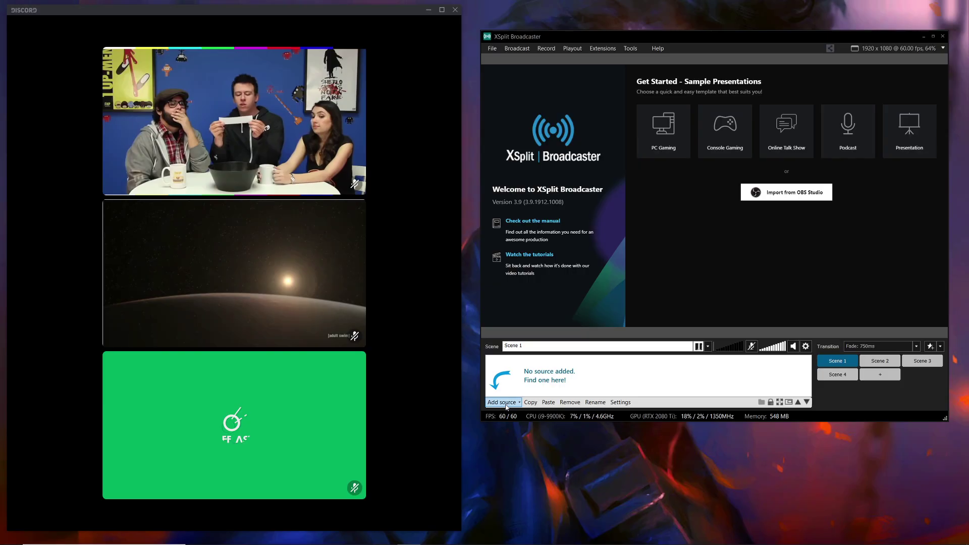
# Step: Add a screen capture source framing the top Discord video tile
pyautogui.click(502, 403)
pyautogui.moveTo(568, 421)
pyautogui.click(635, 418)
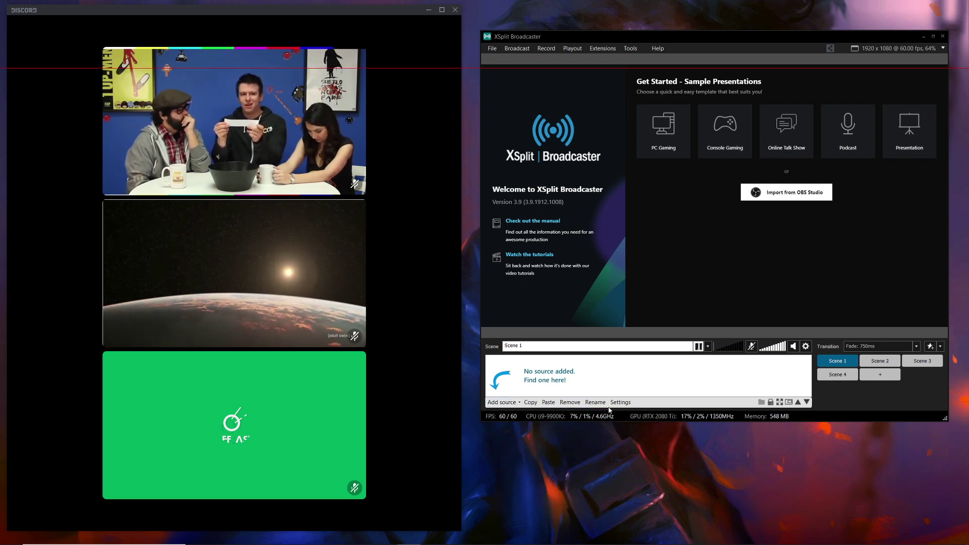
pyautogui.moveTo(366, 197); pyautogui.dragTo(103, 48)
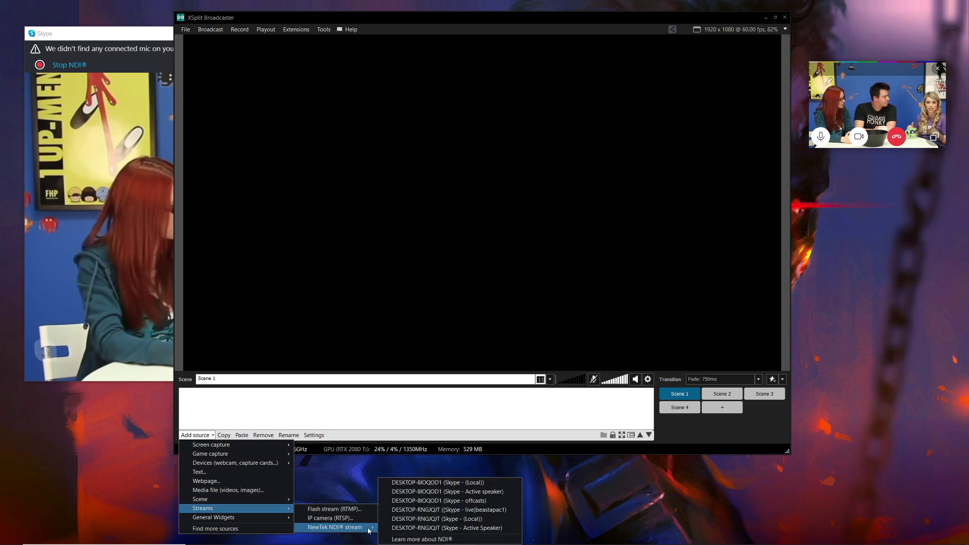
# Step: Add the Skype NewTek NDI stream and enlarge it to fill the scene
pyautogui.click(429, 510)
pyautogui.moveTo(483, 204); pyautogui.dragTo(184, 34)
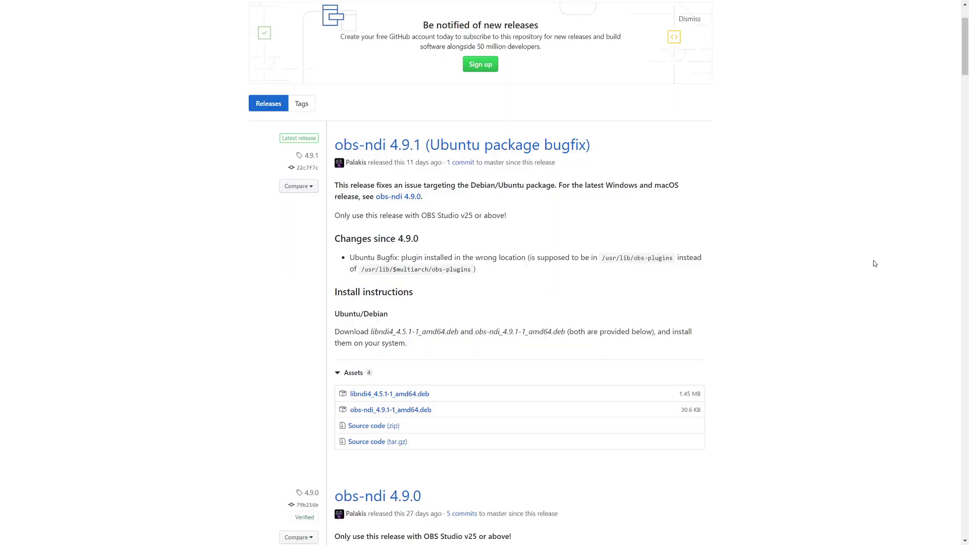
pyautogui.scroll(-4, 812, 205)
pyautogui.scroll(-4, 875, 264)
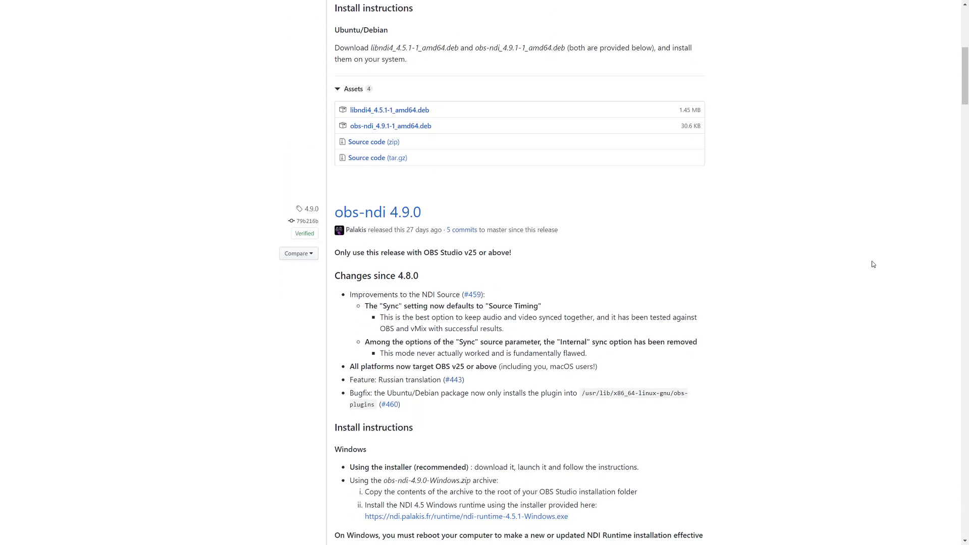
pyautogui.scroll(-2, 868, 266)
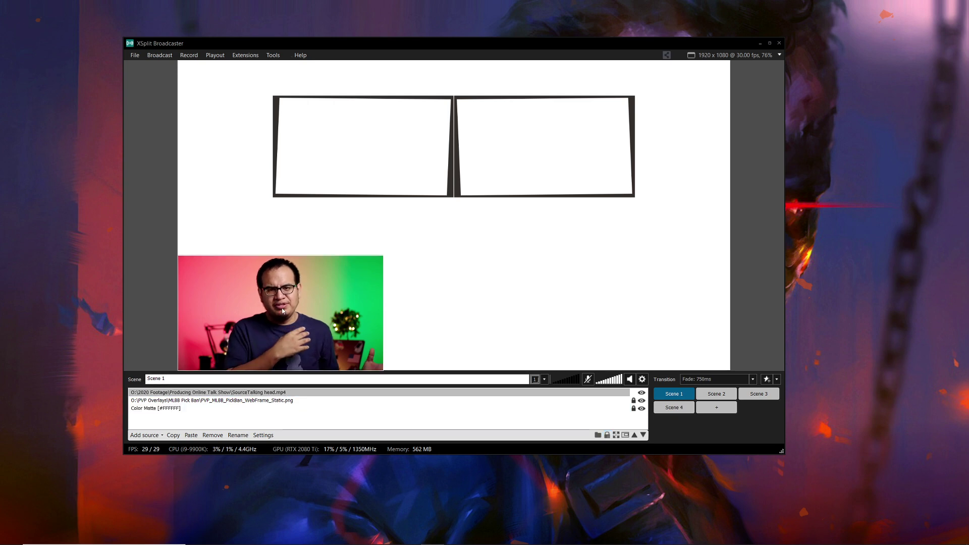
# Step: Move and resize the talking-head video into the left overlay frame, layered below the overlay PNG
pyautogui.moveTo(283, 309); pyautogui.dragTo(377, 149)
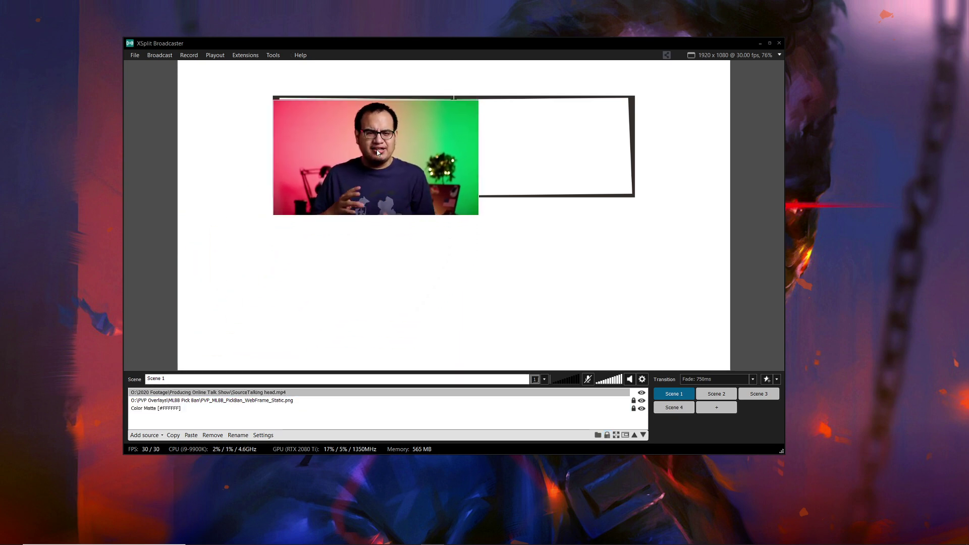
pyautogui.moveTo(477, 207); pyautogui.dragTo(449, 189)
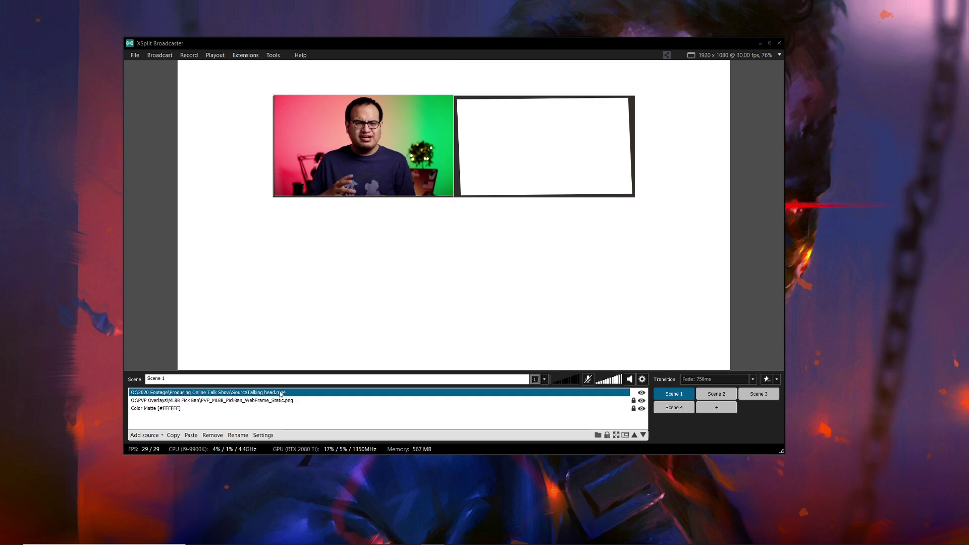
pyautogui.moveTo(279, 393); pyautogui.dragTo(279, 402)
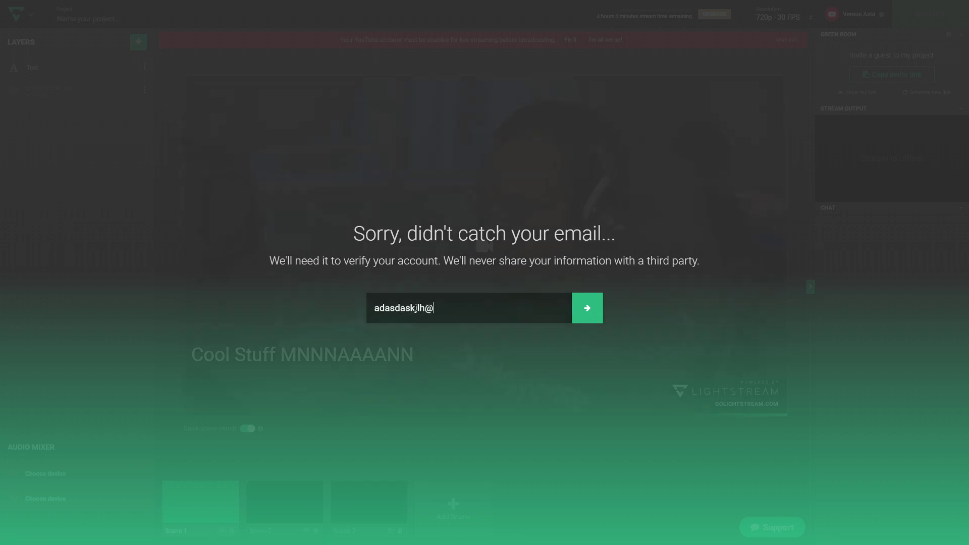
# Step: Submit the account e-mail address, then start editing the Cool Stuff text layer
pyautogui.write('d.com')
pyautogui.press('Return')
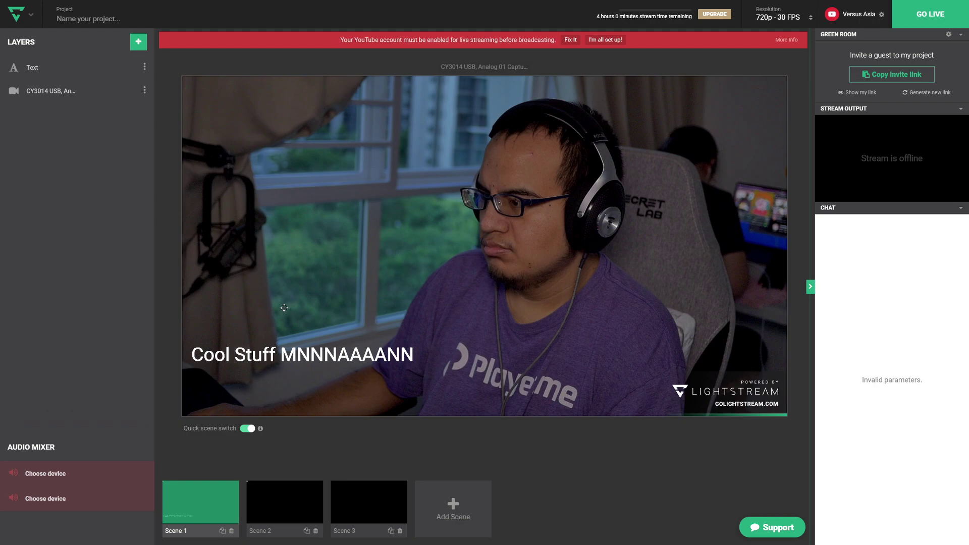
pyautogui.click(281, 347)
pyautogui.doubleClick(318, 357)
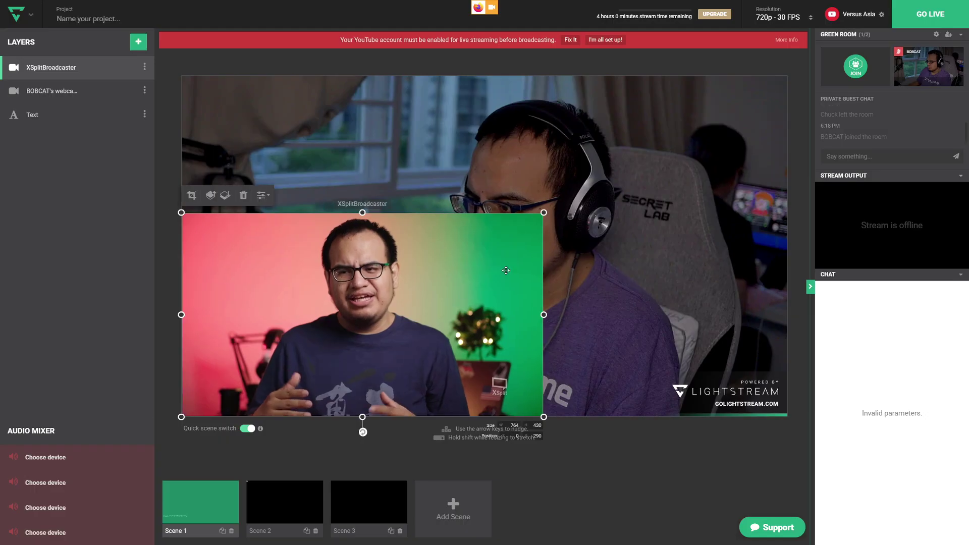
# Step: Resize the XSplitBroadcaster layer to 536×302 from its top-right corner
pyautogui.moveTo(543, 213); pyautogui.dragTo(436, 273)
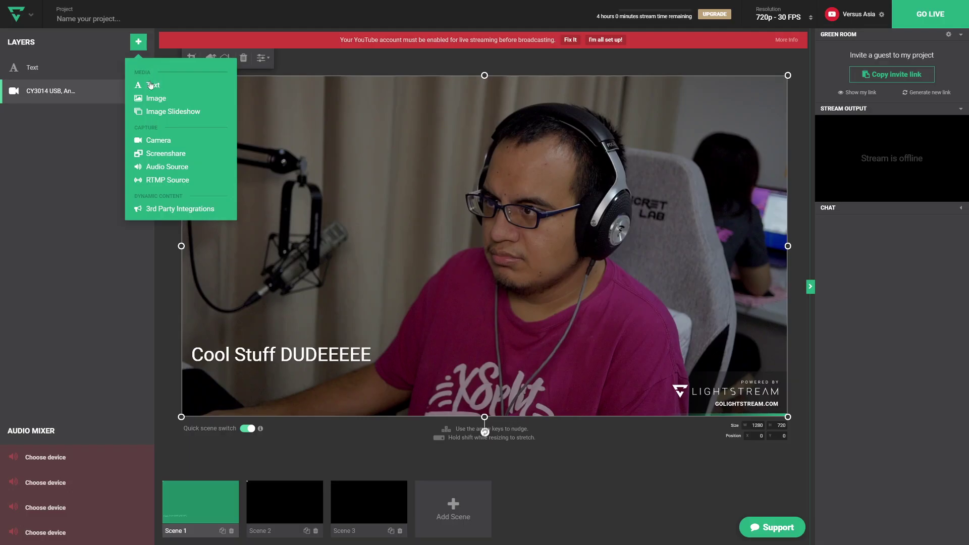
# Step: Add the Overlay Yellow Facecam image layer and shrink the CY3014 USB camera toward the upper right
pyautogui.click(153, 98)
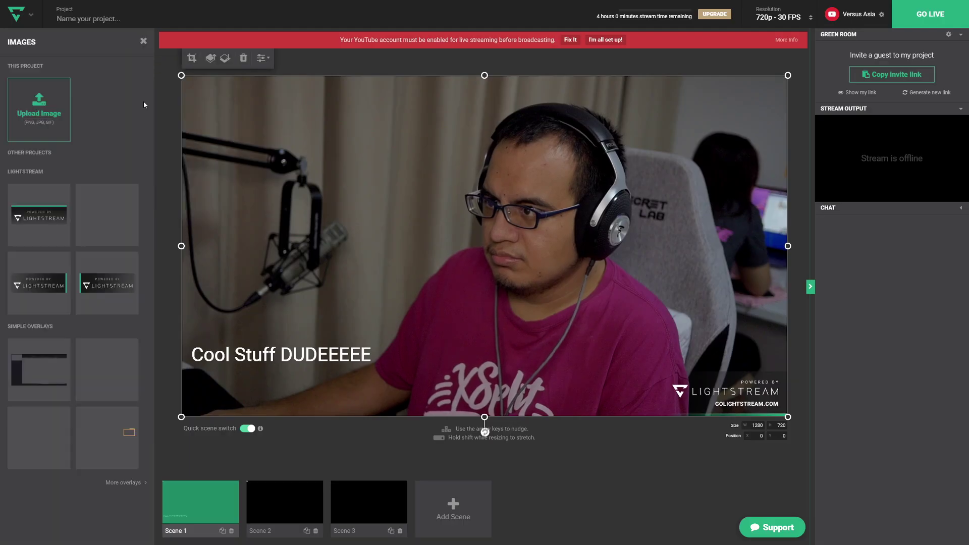
pyautogui.click(116, 421)
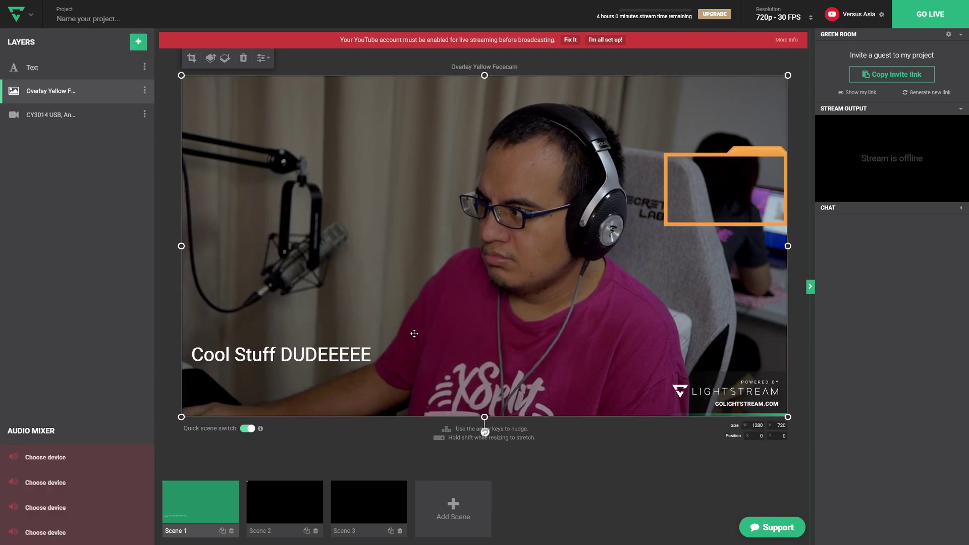
pyautogui.moveTo(182, 413)
pyautogui.mouseDown()
pyautogui.moveTo(201, 397)
pyautogui.moveTo(212, 401)
pyautogui.moveTo(194, 392)
pyautogui.moveTo(181, 417)
pyautogui.mouseUp()
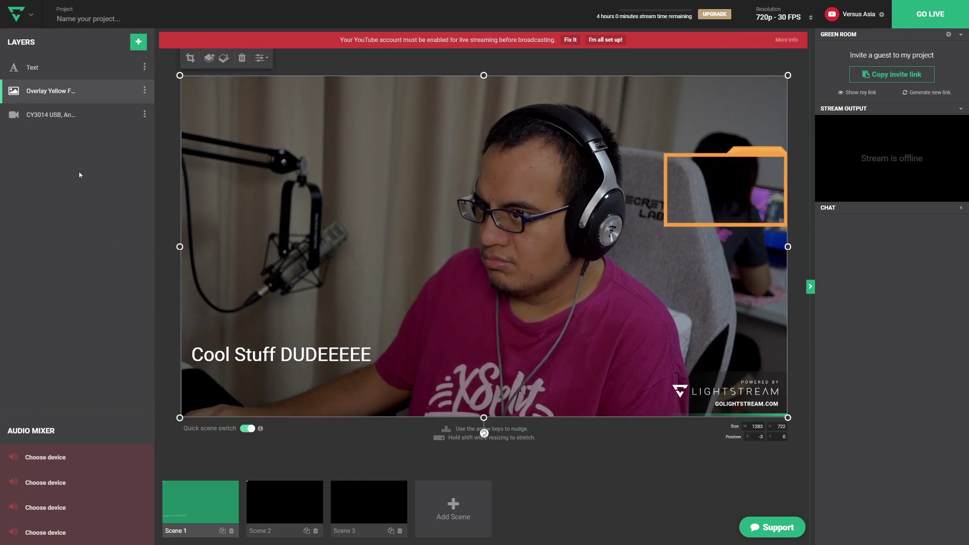
pyautogui.click(50, 115)
pyautogui.moveTo(182, 417); pyautogui.dragTo(296, 366)
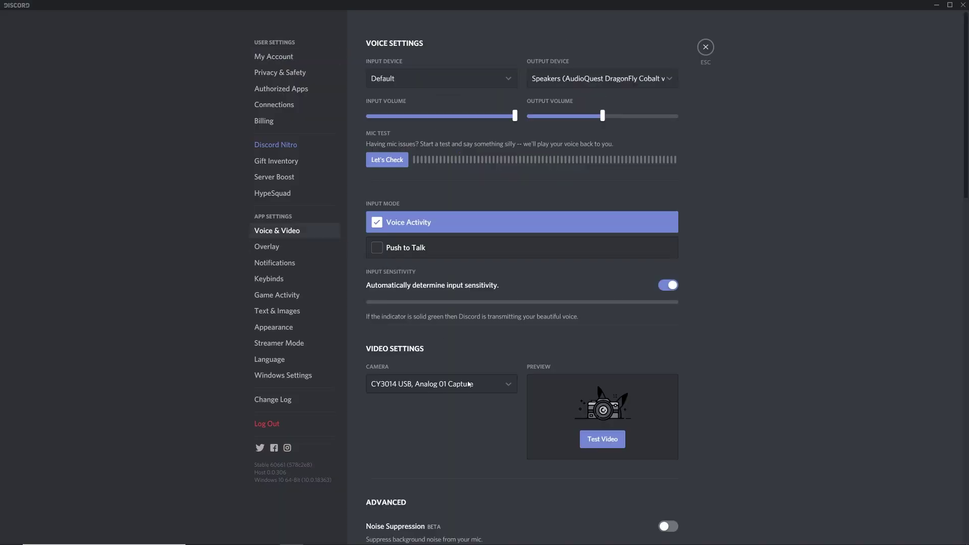
# Step: Select XSplitBroadcaster as Discord's camera and run Test Video to preview its feed
pyautogui.click(468, 385)
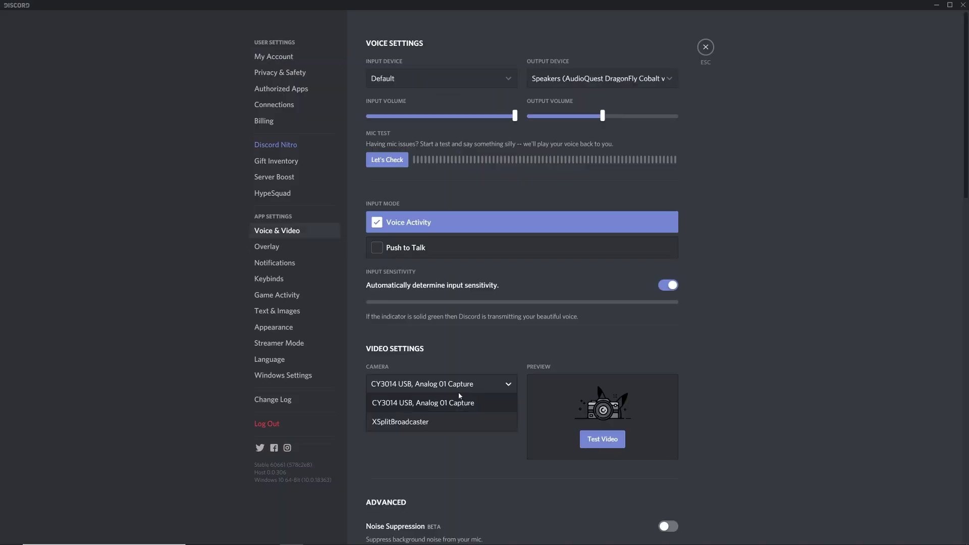
pyautogui.click(418, 424)
pyautogui.click(619, 446)
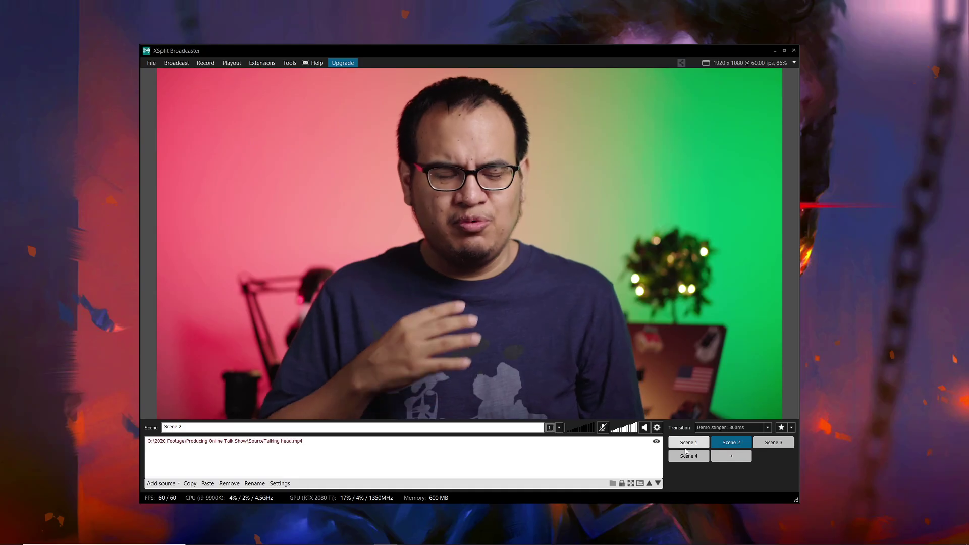
# Step: Cut to the DOUBLECAST TALKSHOW scene and set UES_Stinger_600 as the scene transition
pyautogui.click(689, 444)
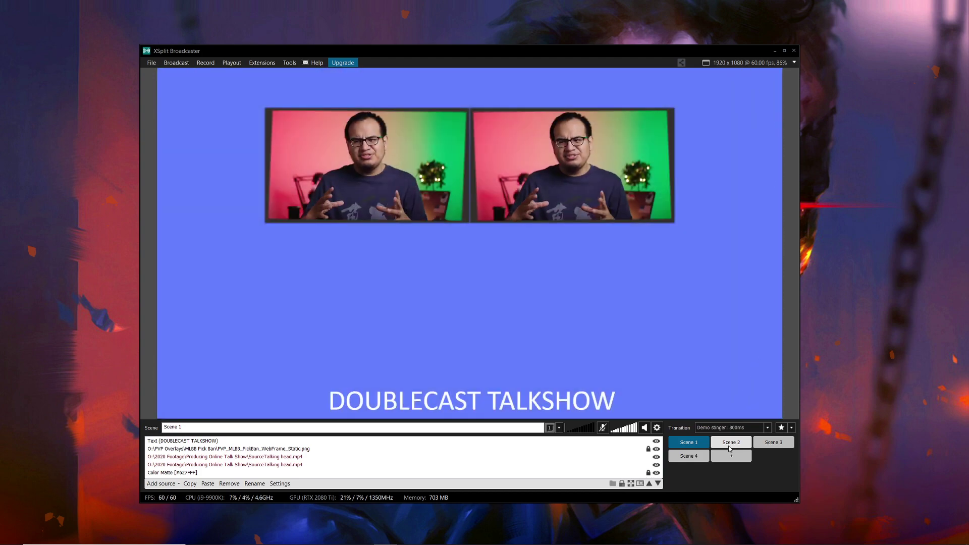
pyautogui.rightClick(714, 439)
pyautogui.click(759, 398)
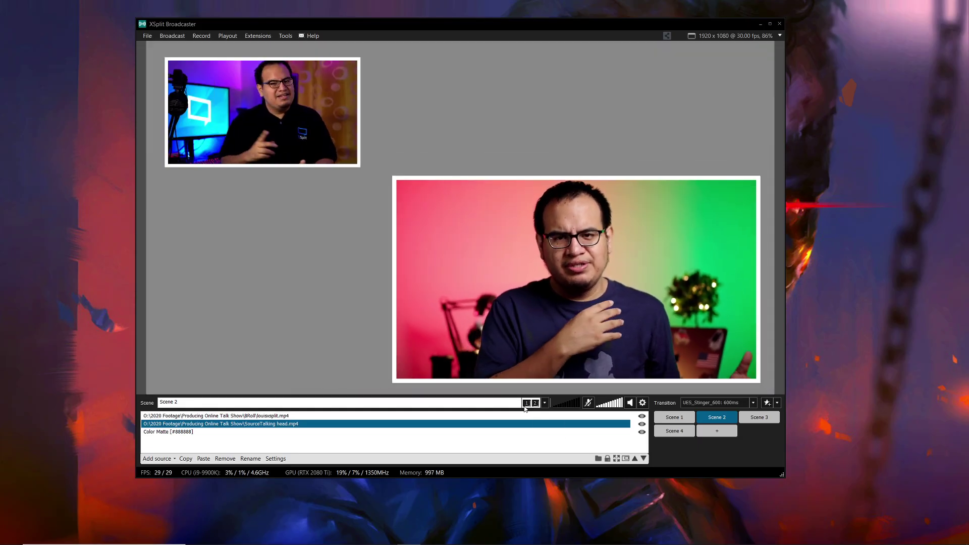
# Step: Apply layout preset 1 to Scene 2
pyautogui.click(526, 404)
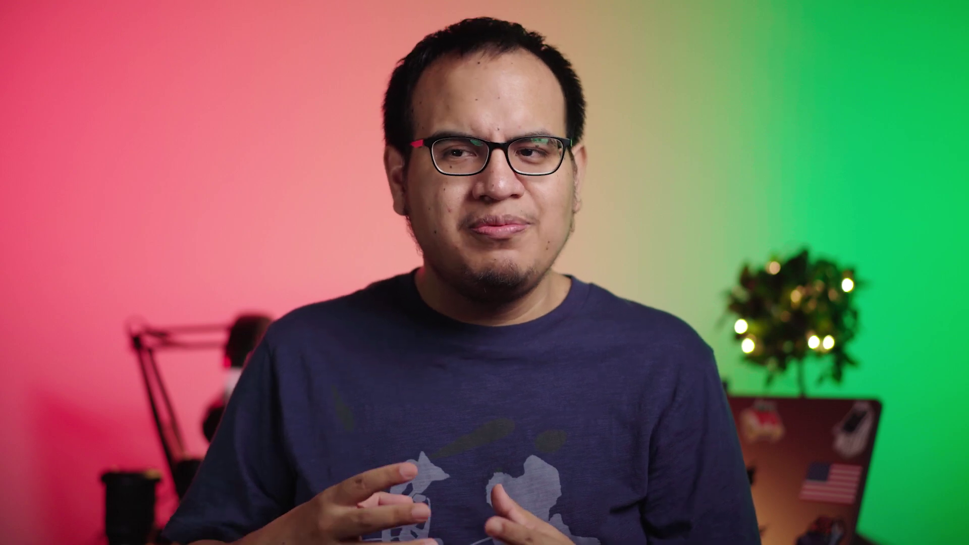
# Step: Choose 320 as Track 1's audio bitrate
pyautogui.click(485, 140)
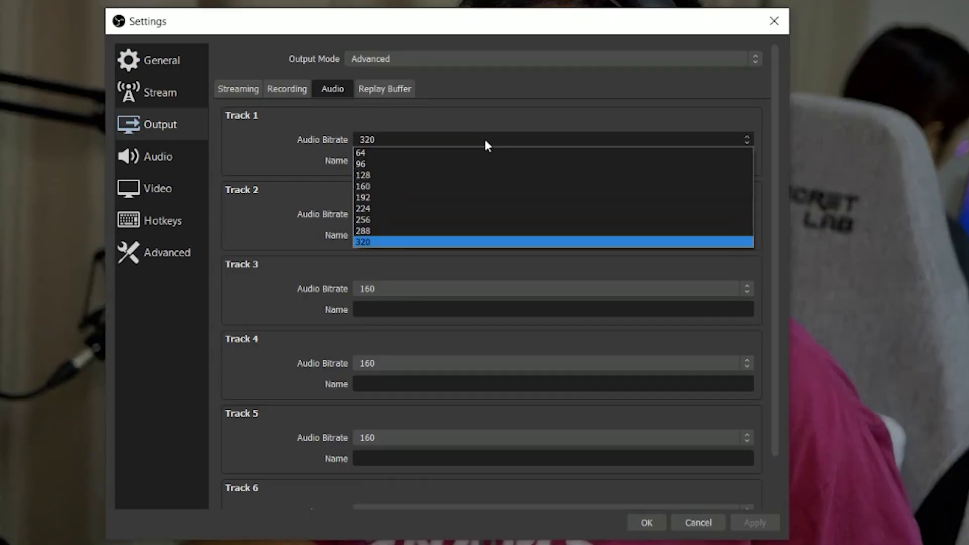
pyautogui.click(486, 141)
pyautogui.click(486, 140)
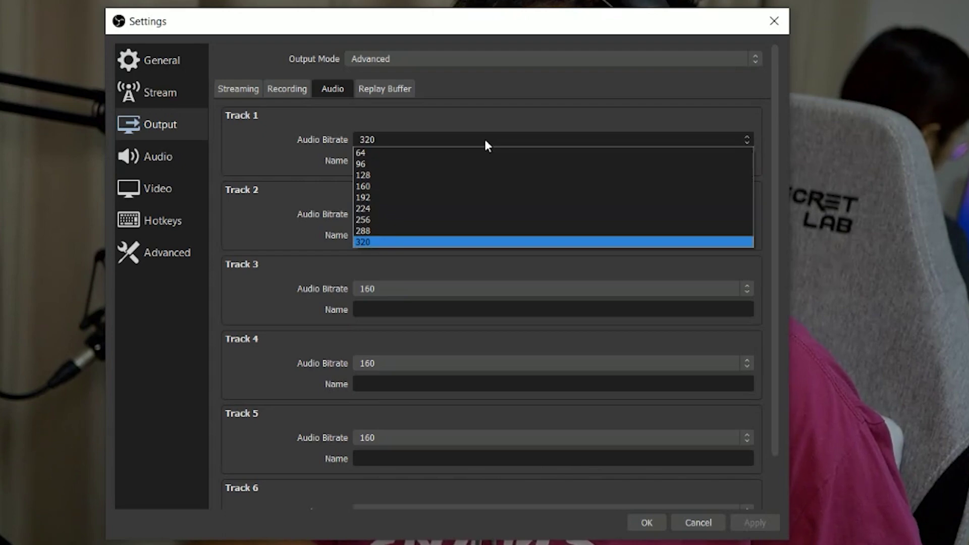
pyautogui.click(486, 141)
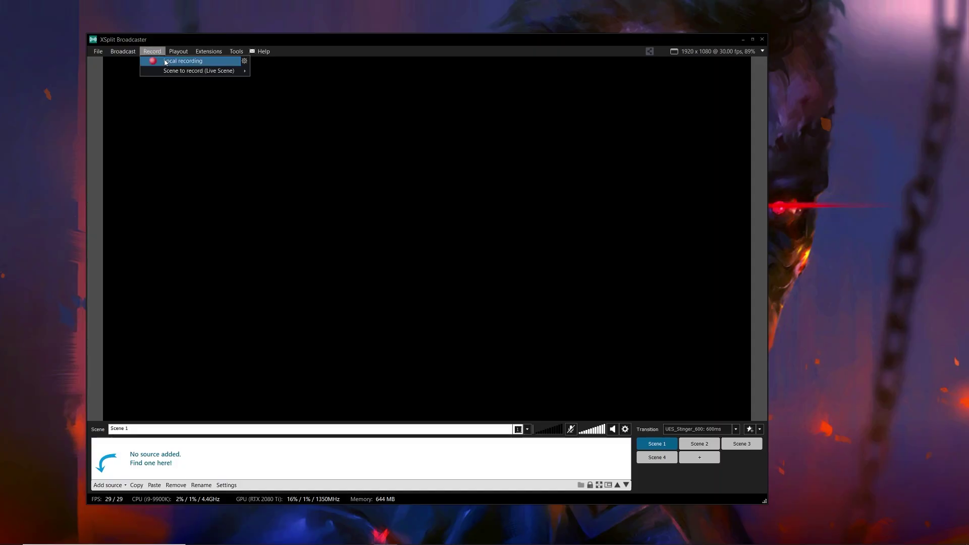
# Step: Open XSplit's Local Recording Properties from the Record menu
pyautogui.click(167, 62)
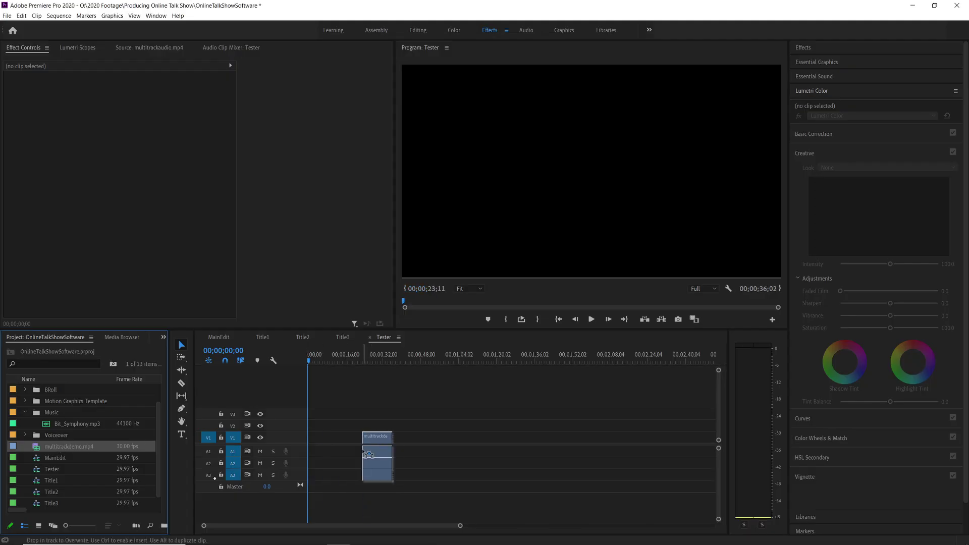
# Step: Add multitrackdemo.mp4 to the Tester sequence keeping existing settings, scrub it, and set overlay audio to Stream Only
pyautogui.moveTo(369, 455); pyautogui.dragTo(371, 429)
pyautogui.click(565, 296)
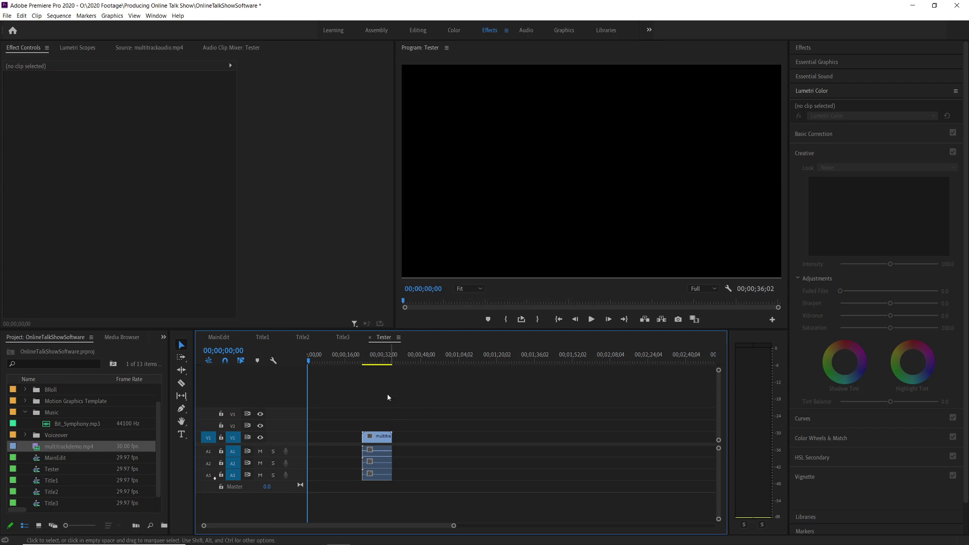
pyautogui.moveTo(387, 362); pyautogui.dragTo(382, 365)
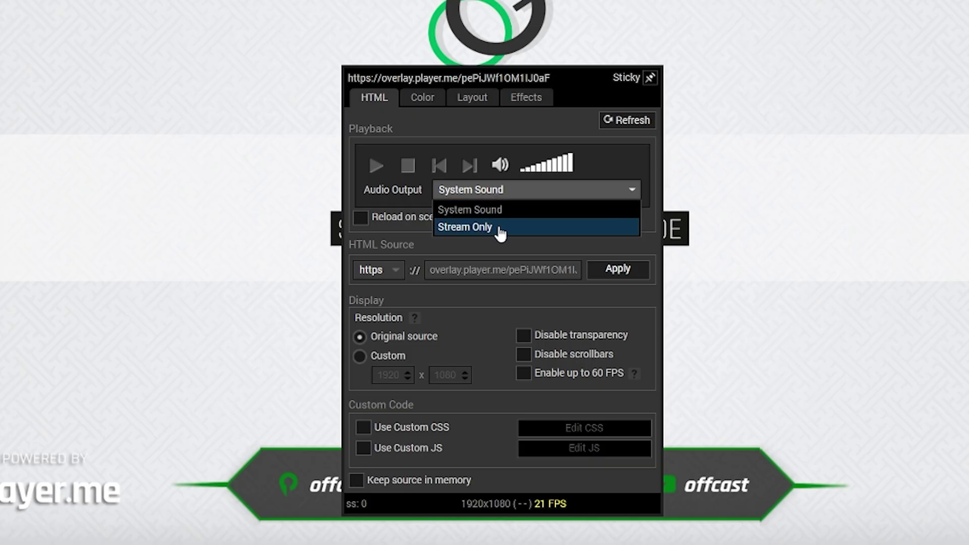
pyautogui.click(500, 230)
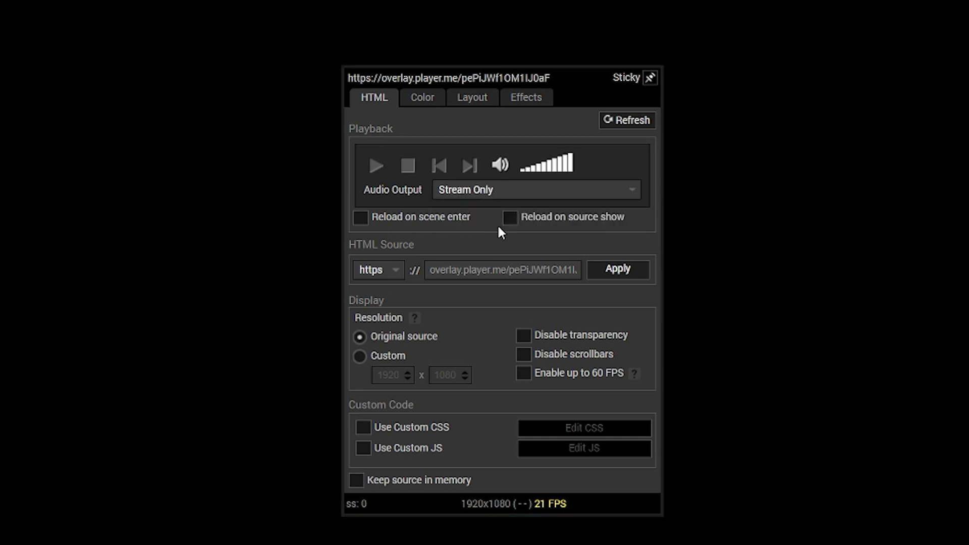